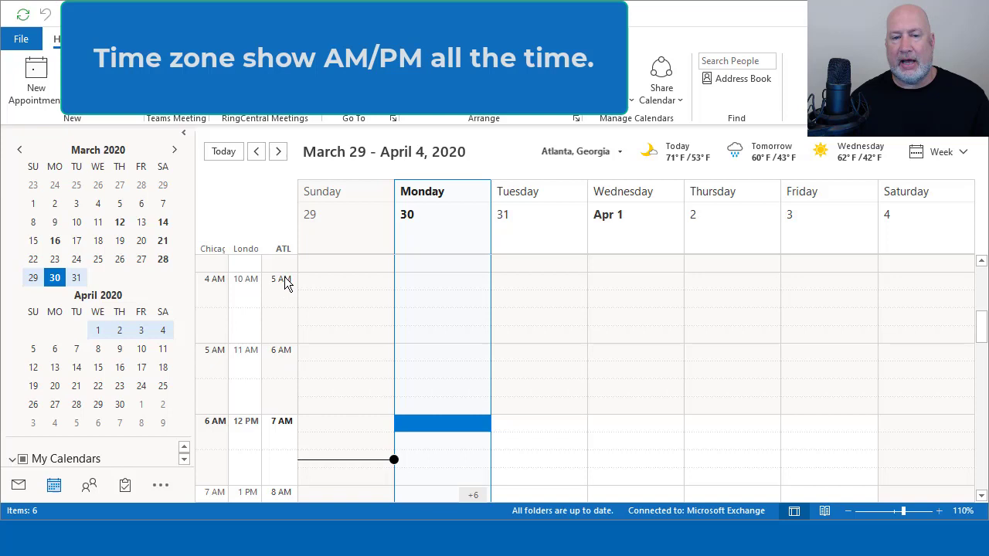
- Scroll through the week calendar, then open Outlook Options from the File backstage
scroll(286, 298, "down", 5)
scroll(286, 325, "down", 5)
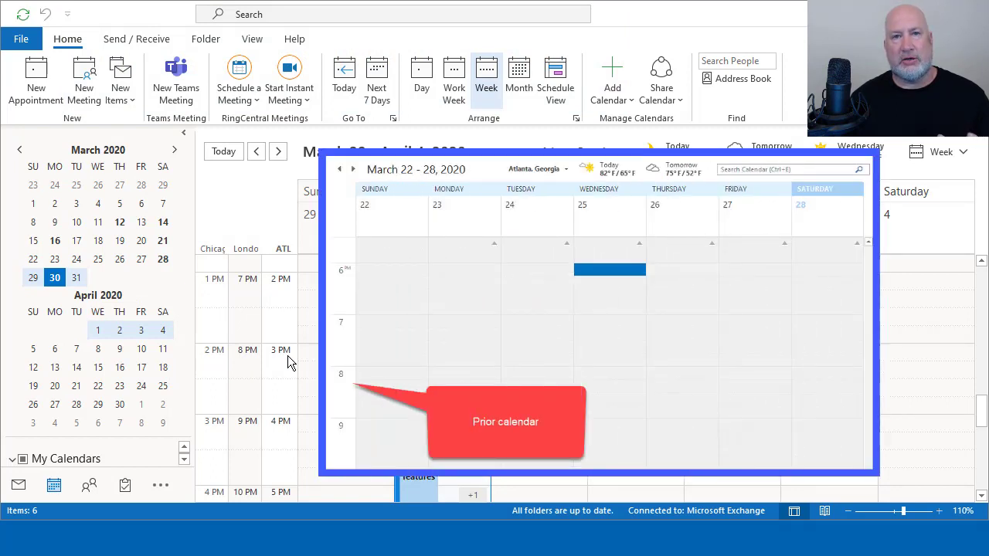
scroll(287, 360, "down", 5)
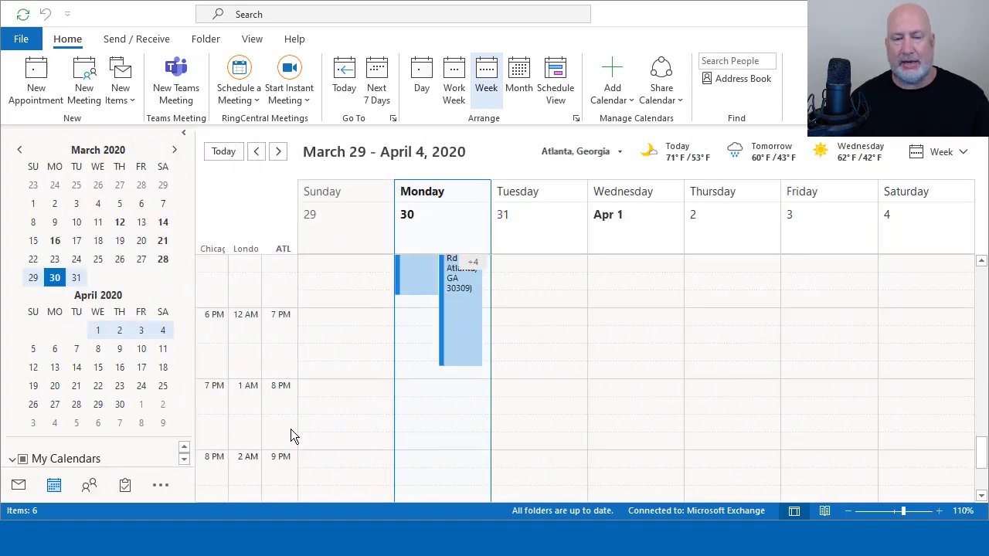
scroll(291, 429, "up", 12)
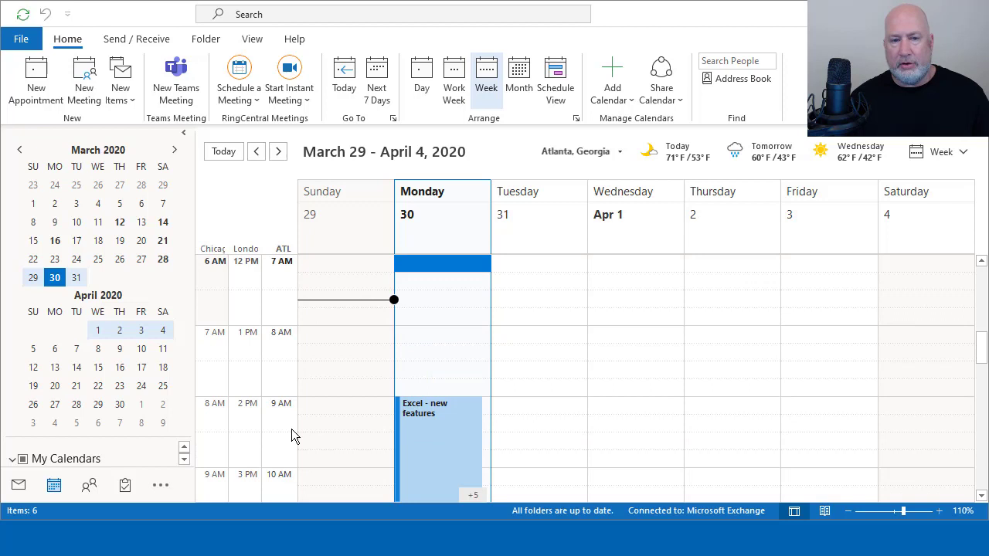
scroll(291, 429, "up", 2)
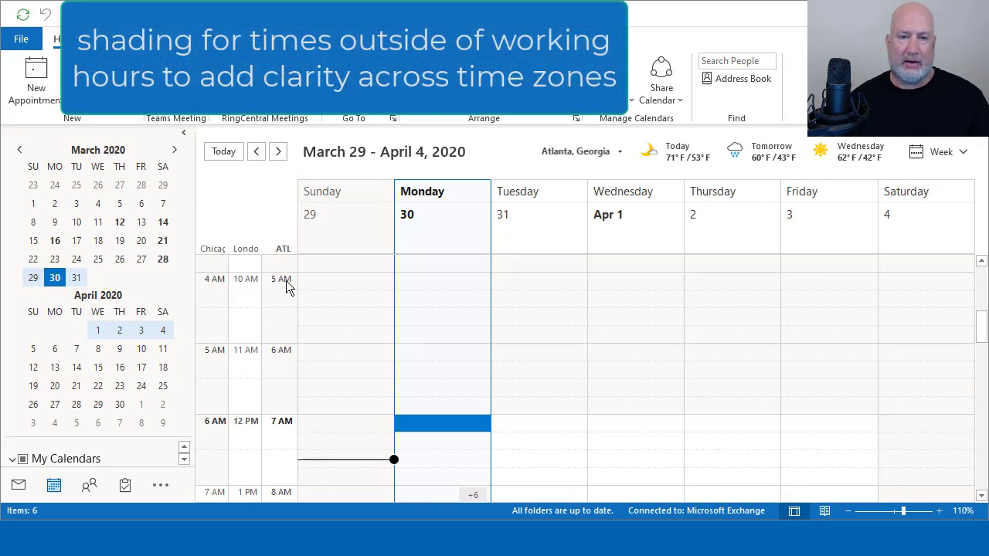
scroll(285, 363, "up", 3)
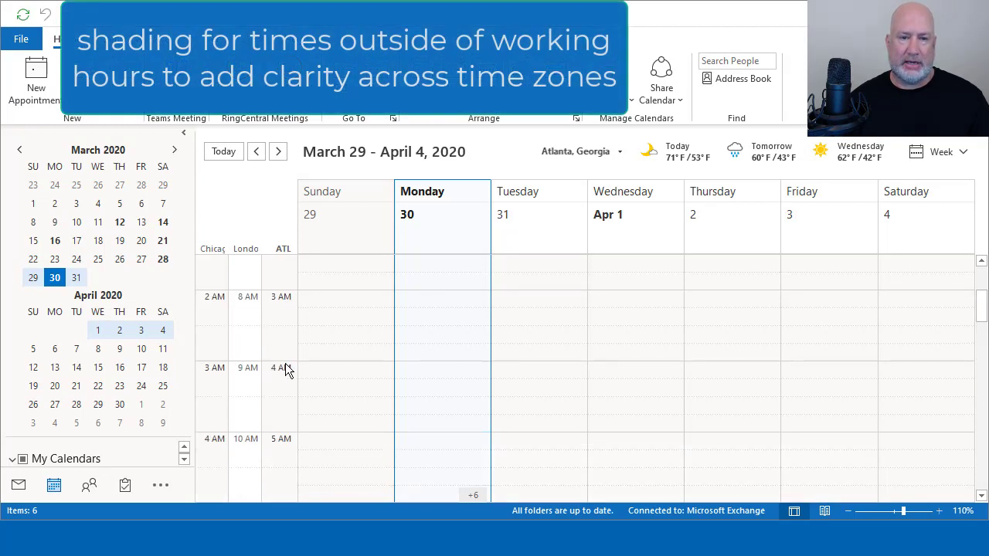
scroll(290, 375, "down", 6)
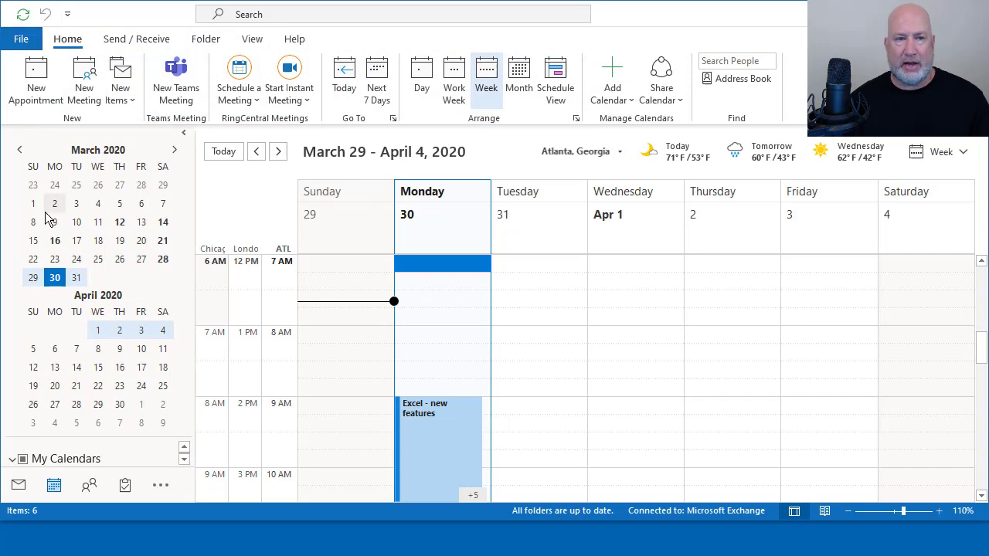
left_click(23, 39)
left_click(51, 337)
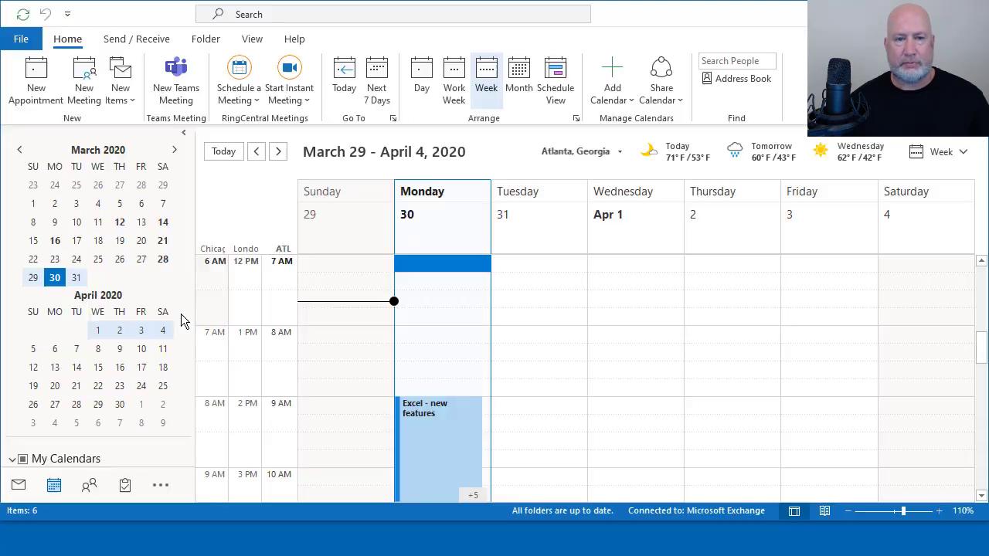
- In Calendar options, change the work day start from 7:00 AM to 8:30 AM and save
left_click(206, 79)
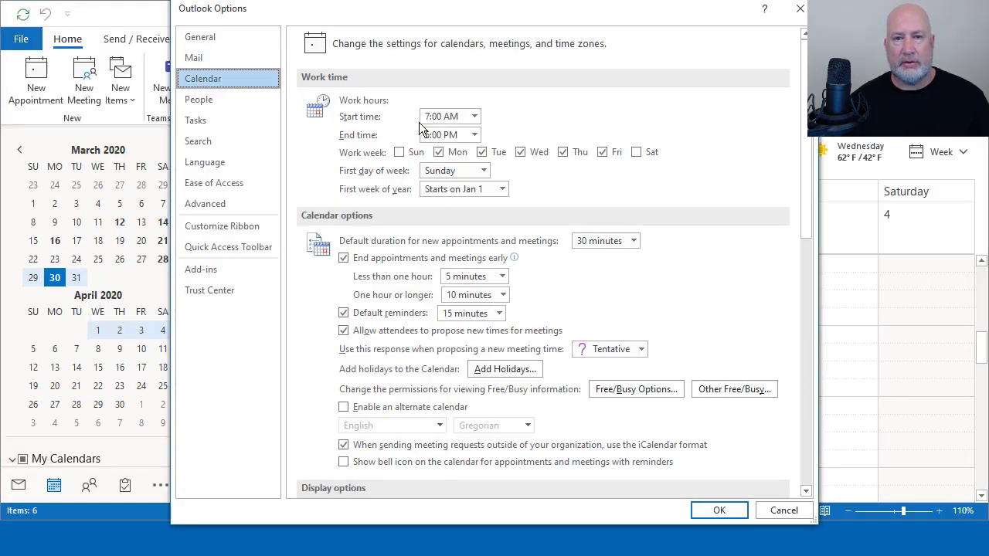
left_click(474, 117)
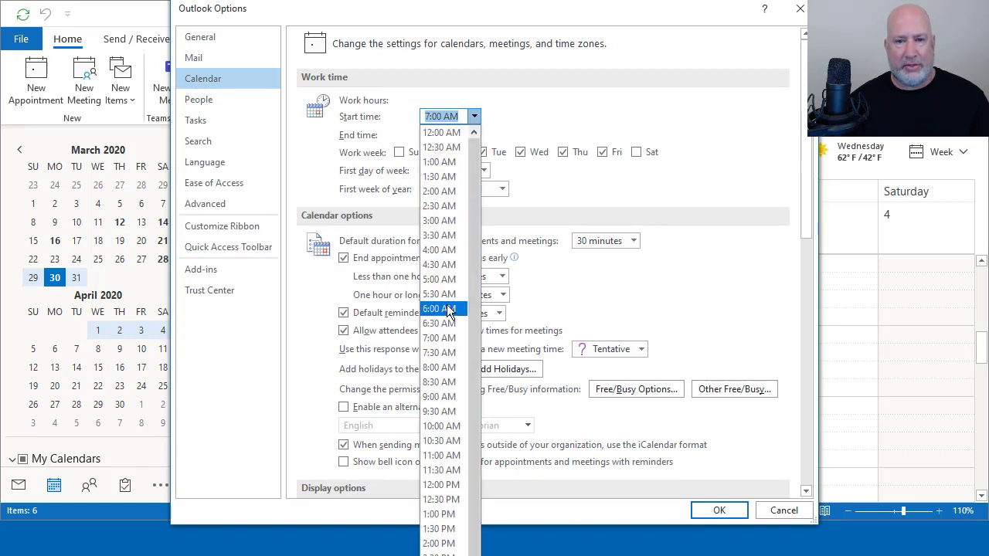
left_click(438, 382)
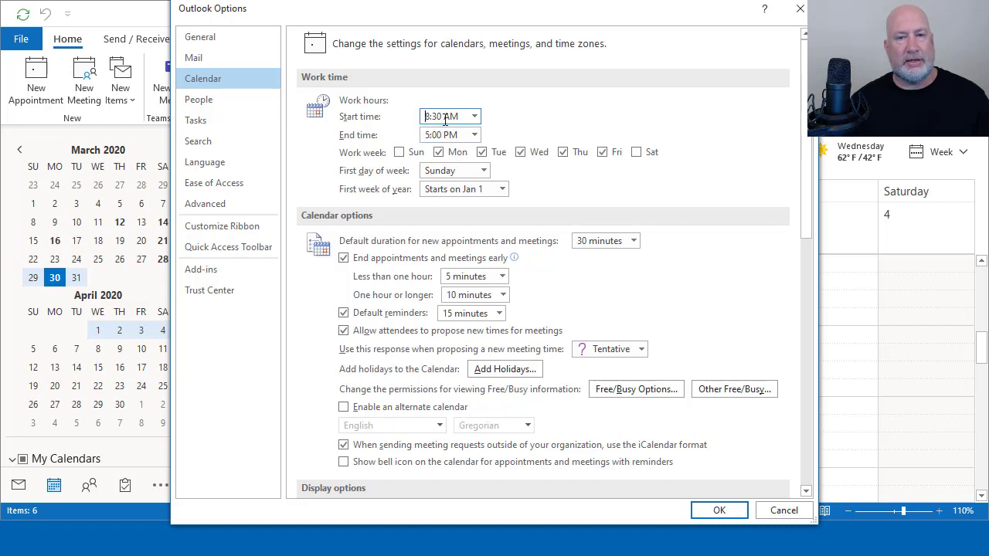
left_click(721, 511)
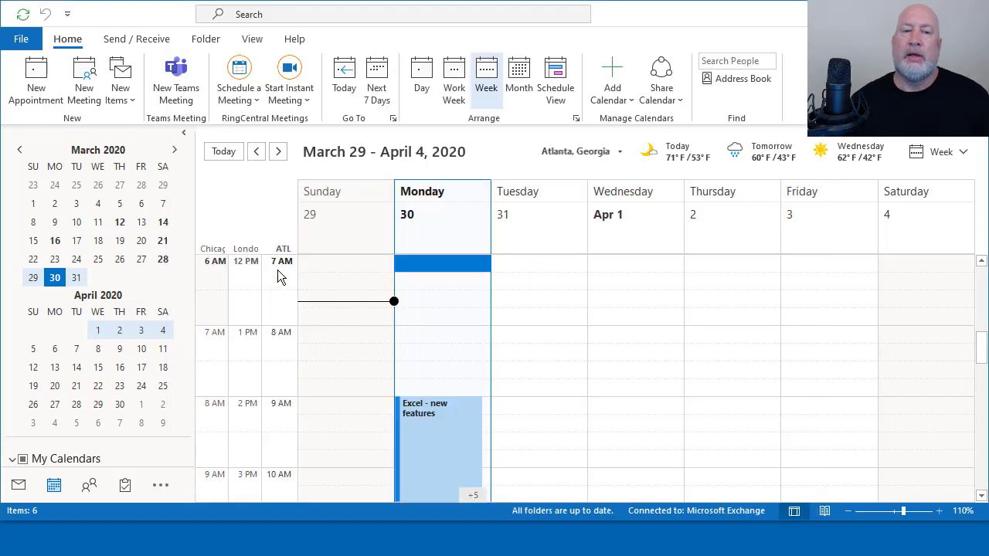
left_click(18, 485)
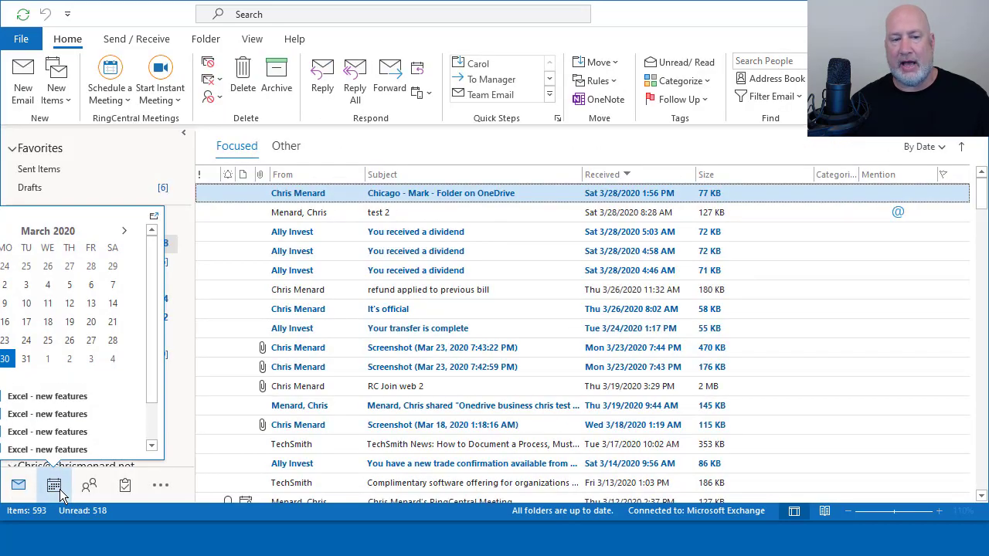
left_click(54, 485)
scroll(400, 331, "up", 3)
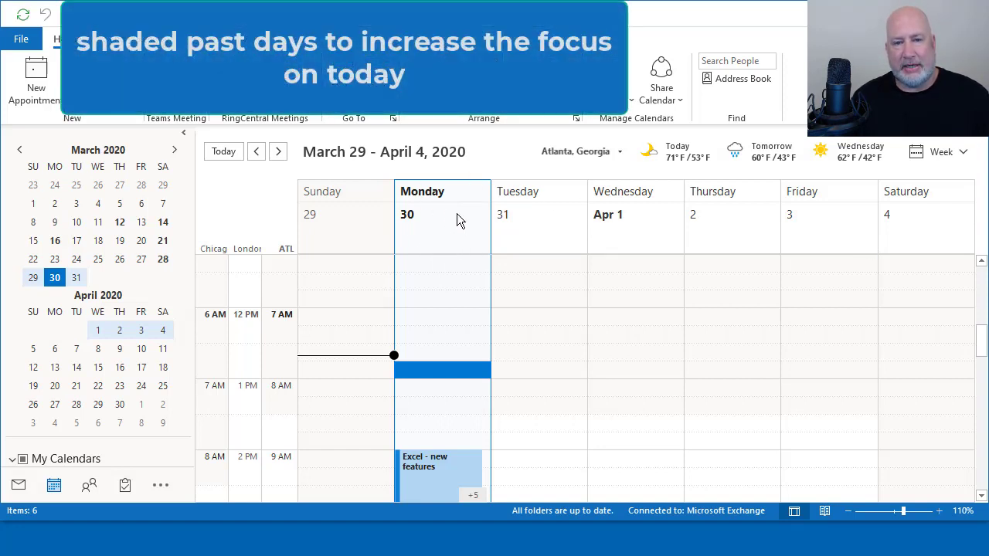
scroll(477, 309, "down", 3)
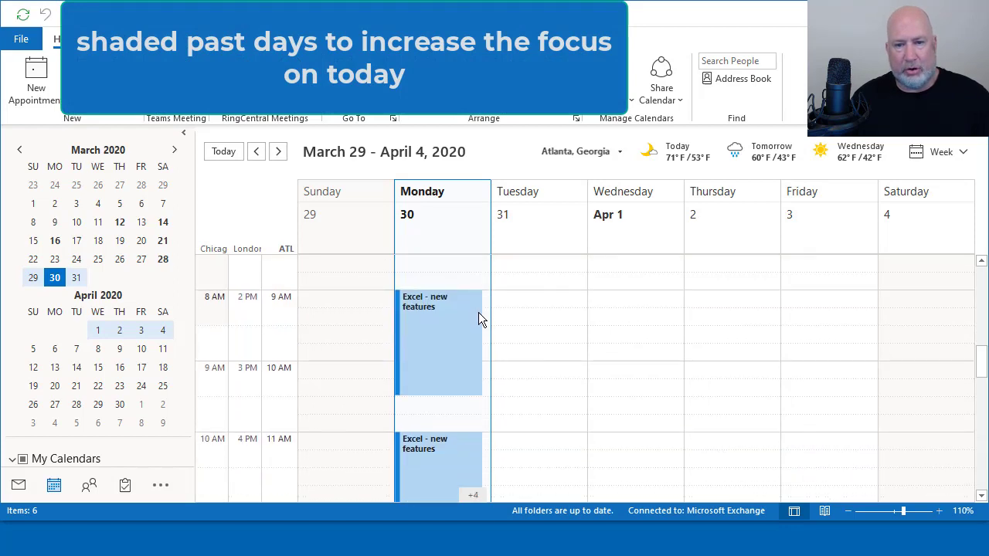
scroll(479, 332, "up", 5)
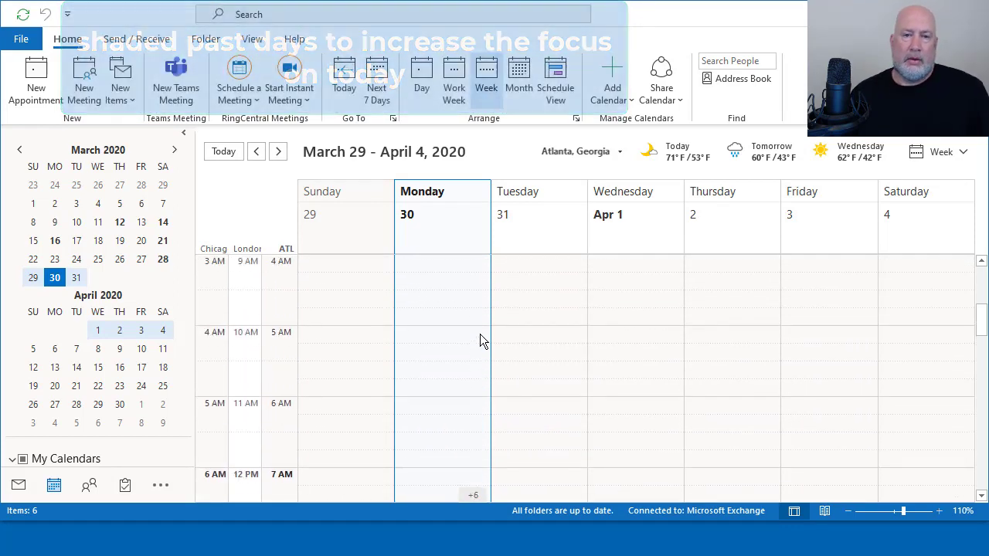
- Jump four weeks ahead into May, then return to the current week with Ctrl+T
left_click(279, 153)
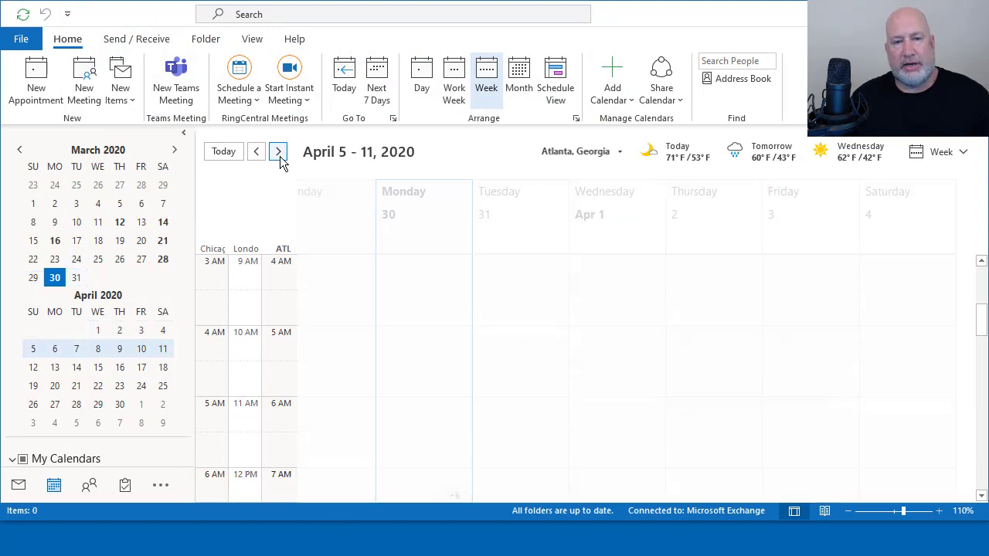
left_click(279, 153)
left_click(279, 153)
left_click(279, 152)
left_click(279, 152)
left_click(278, 152)
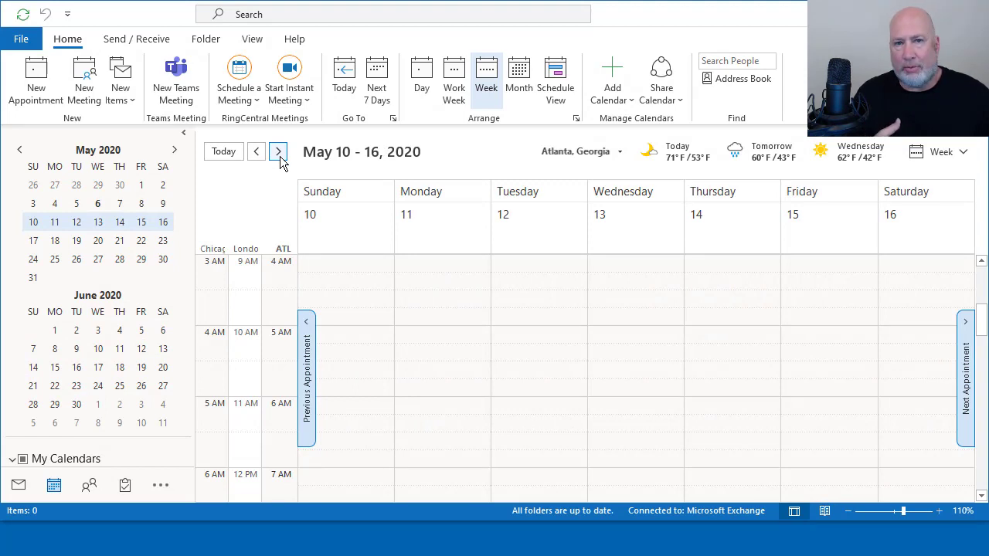
key("ctrl+t")
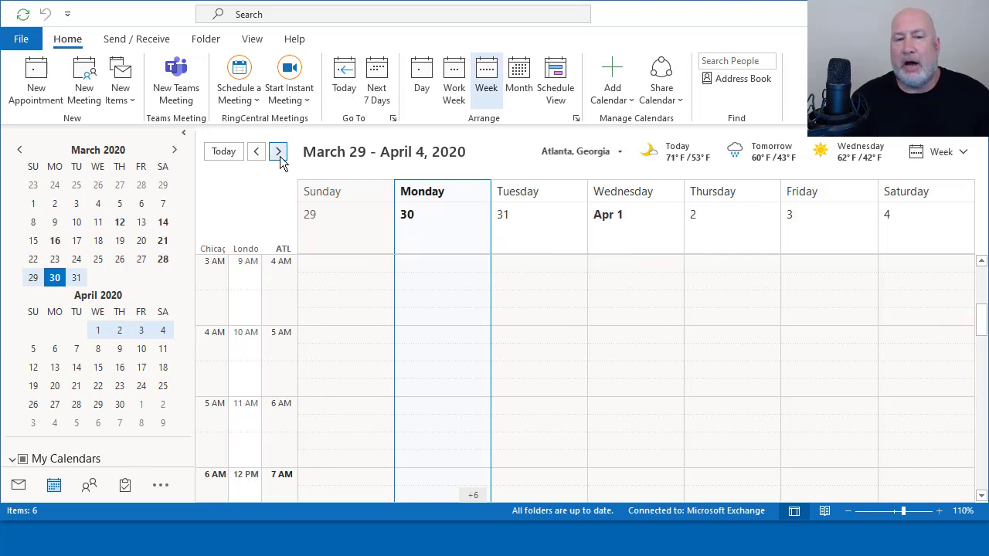
- Advance four weeks again, then come back to today's week using Today
left_click(279, 152)
left_click(279, 152)
left_click(278, 152)
left_click(279, 152)
left_click(278, 151)
left_click(279, 151)
left_click(278, 151)
left_click(279, 151)
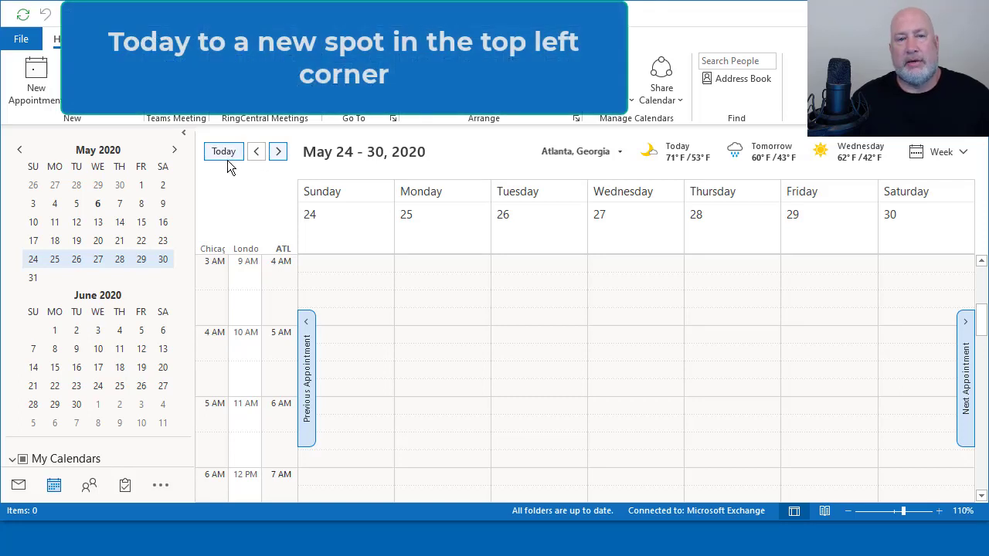
left_click(224, 153)
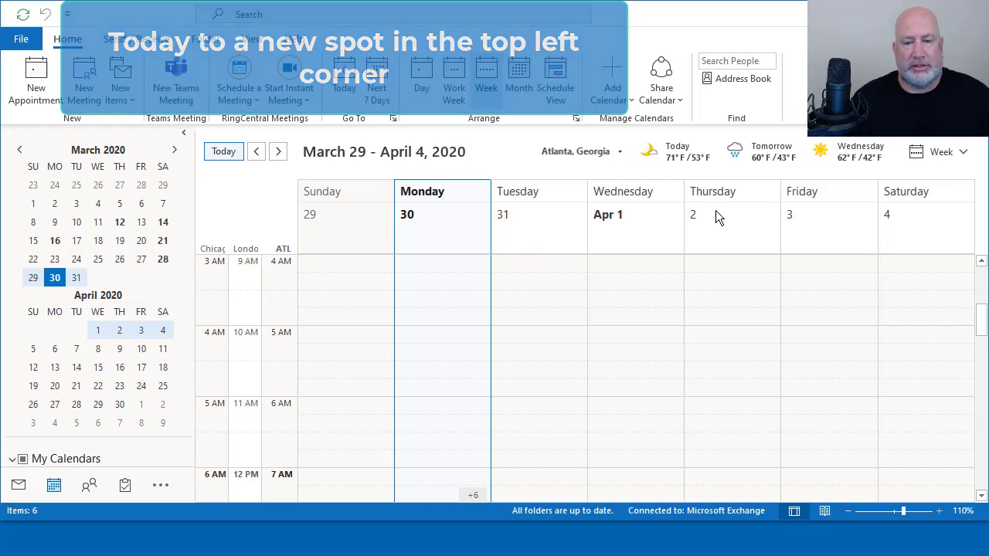
scroll(657, 278, "down", 2)
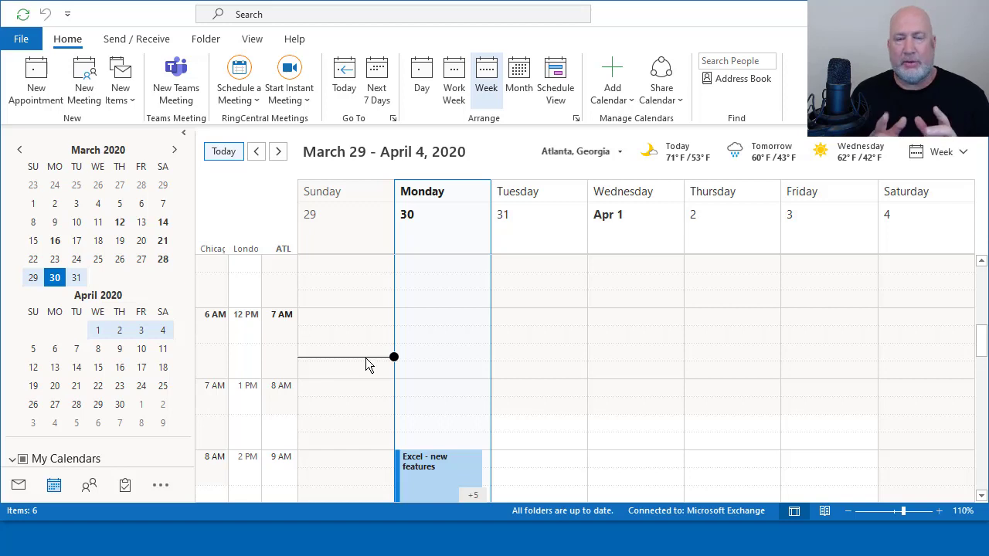
left_click(344, 88)
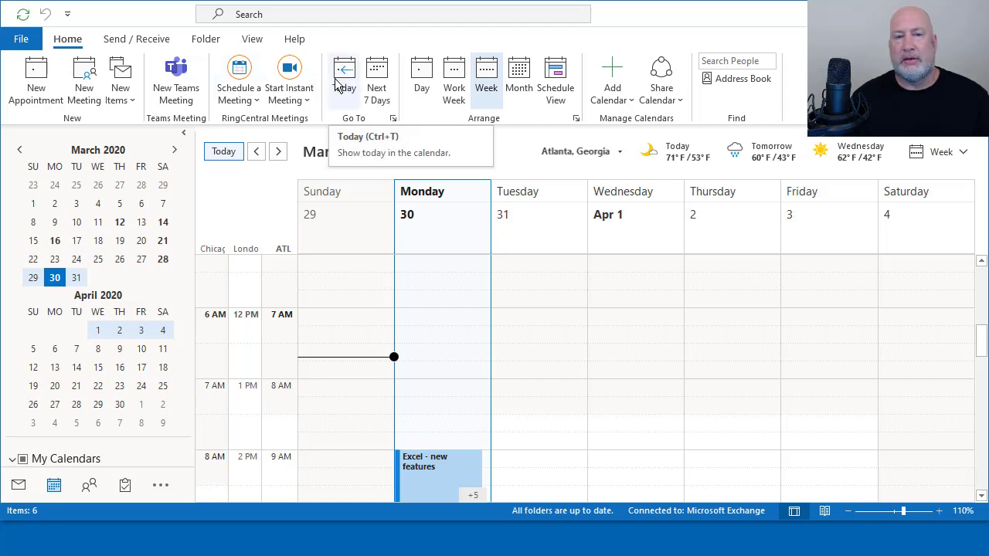
- Browse the Folder, View and Send / Receive ribbon tabs
left_click(214, 42)
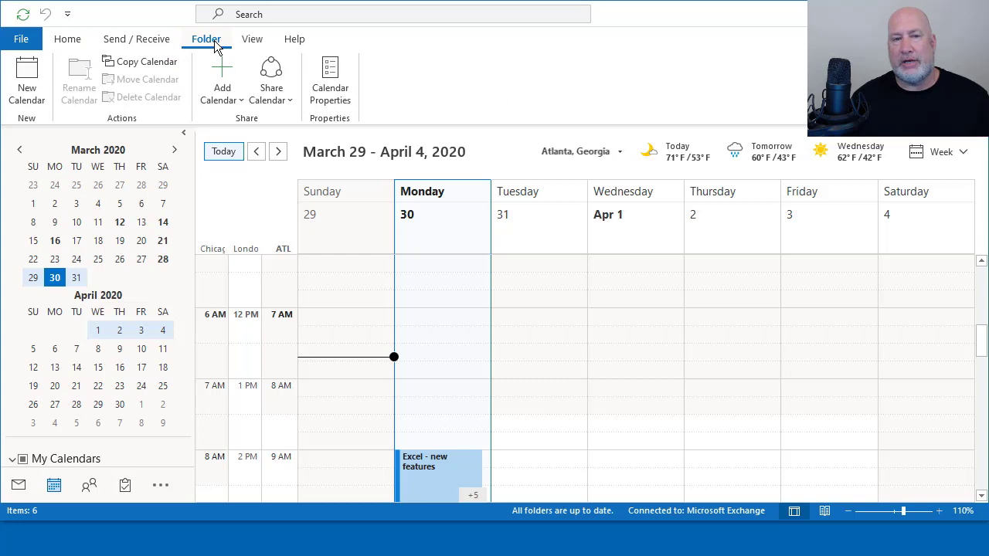
left_click(252, 40)
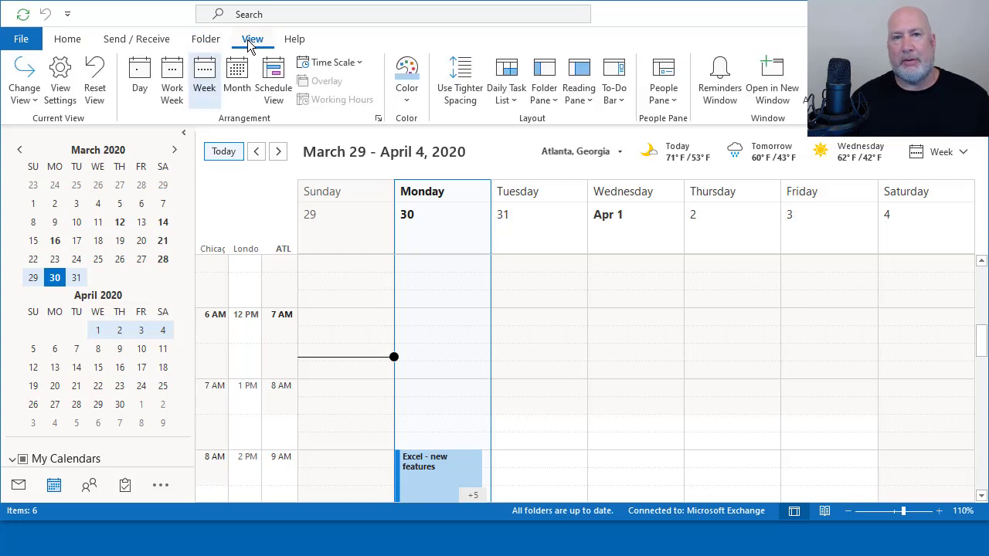
left_click(161, 44)
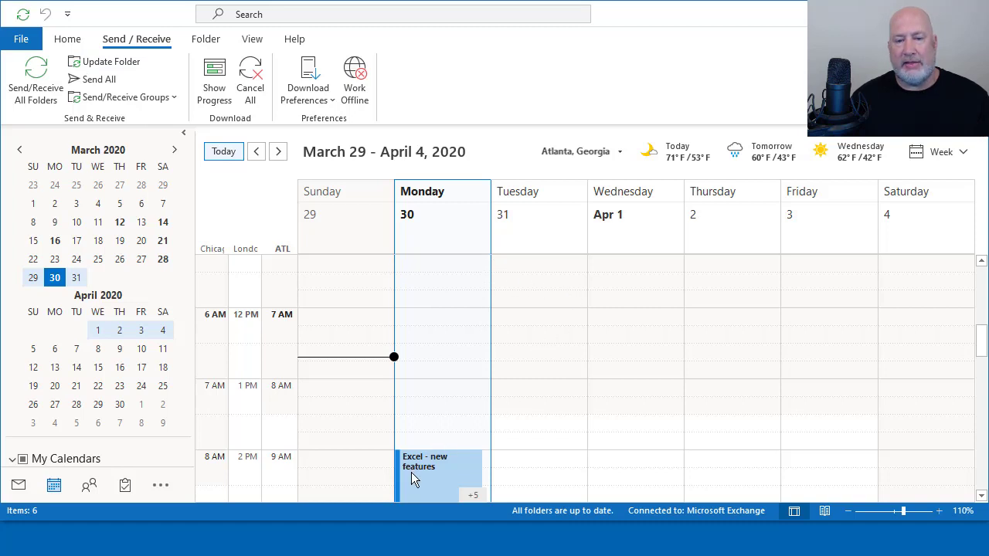
- Scroll Monday's schedule back hour by hour until the 8 AM 'Excel - new features' meeting is at the top
mouse_move(428, 473)
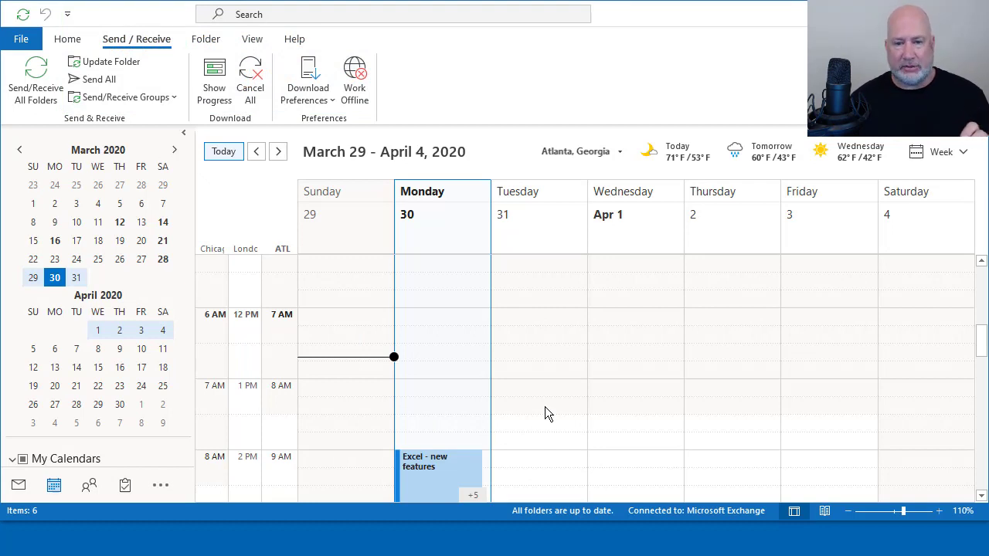
scroll(561, 394, "down", 3)
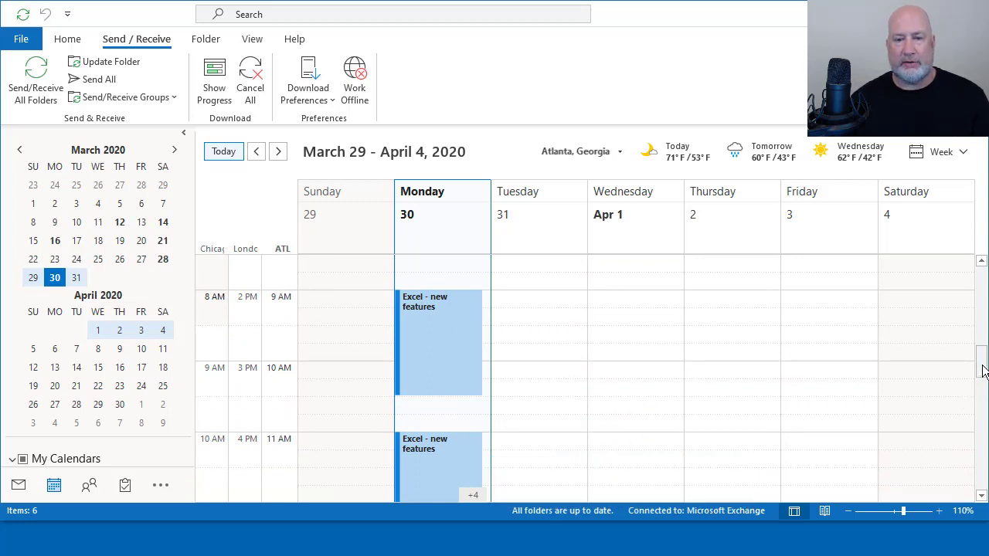
left_click_drag(979, 364, 980, 431)
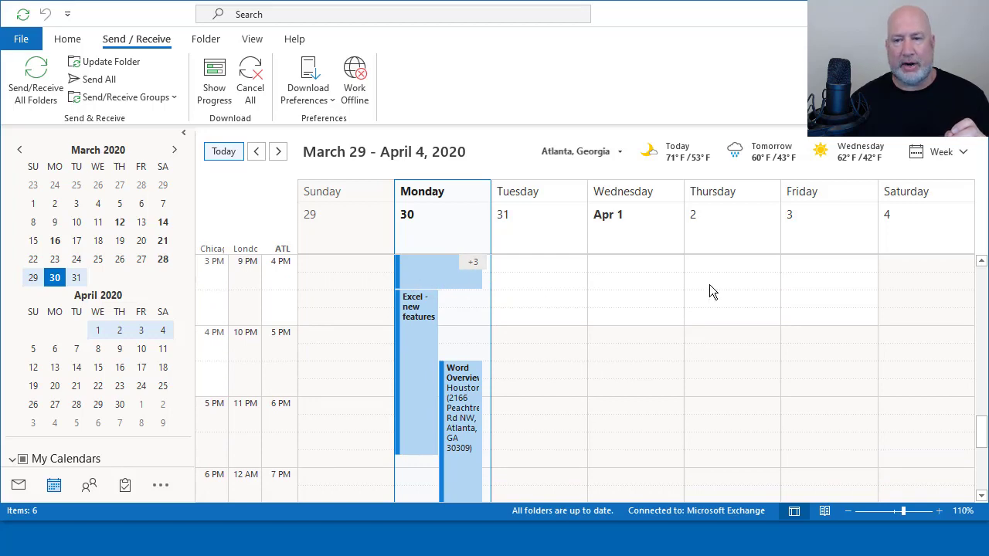
left_click(981, 262)
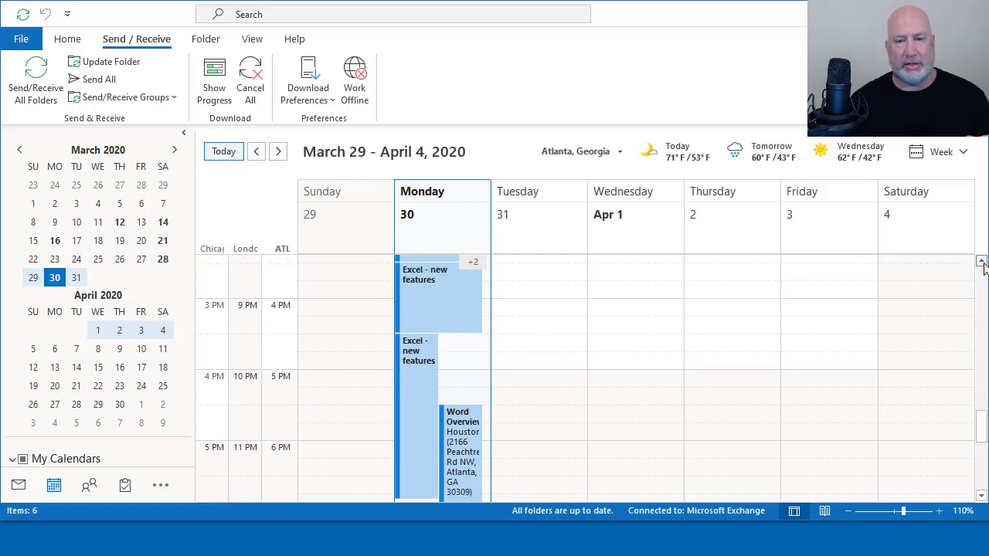
left_click(981, 262)
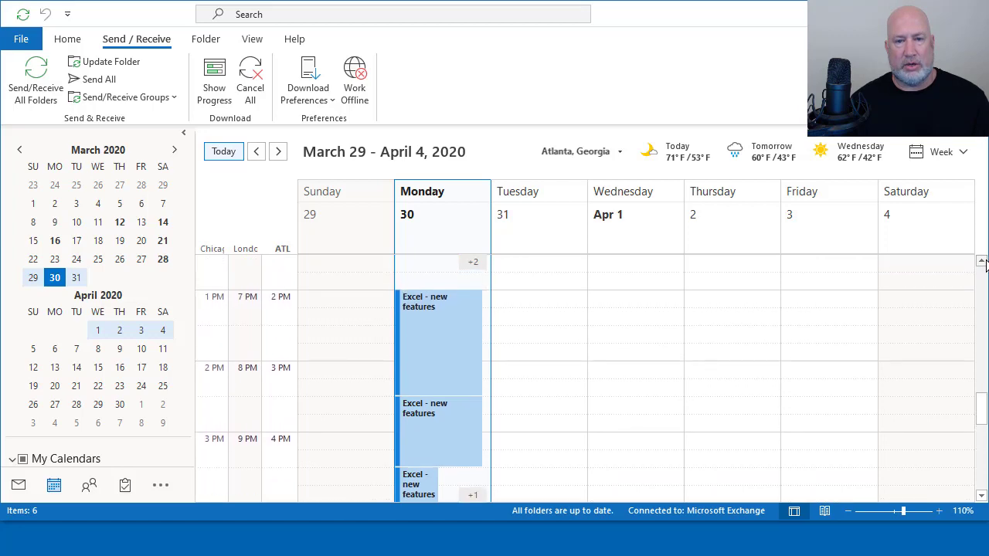
left_click(981, 261)
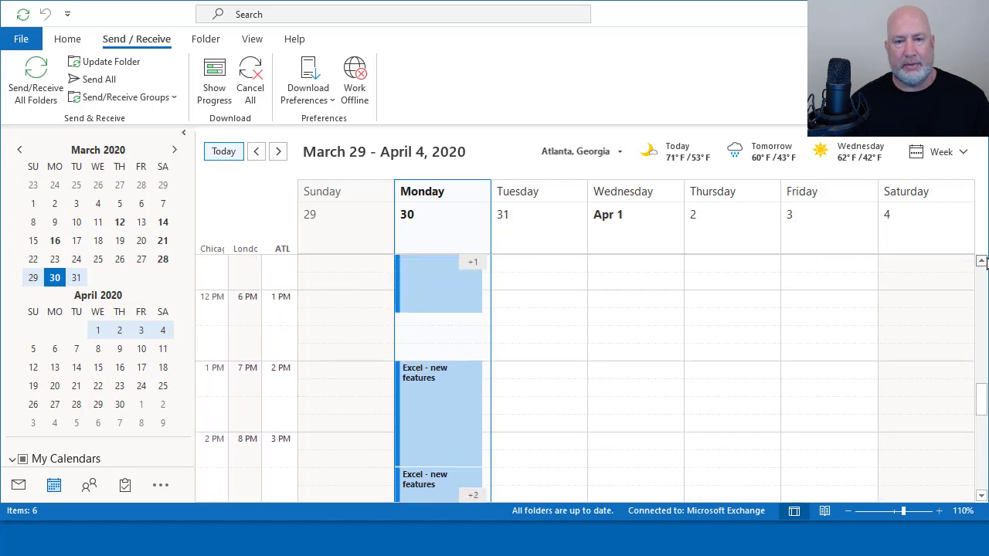
left_click(981, 261)
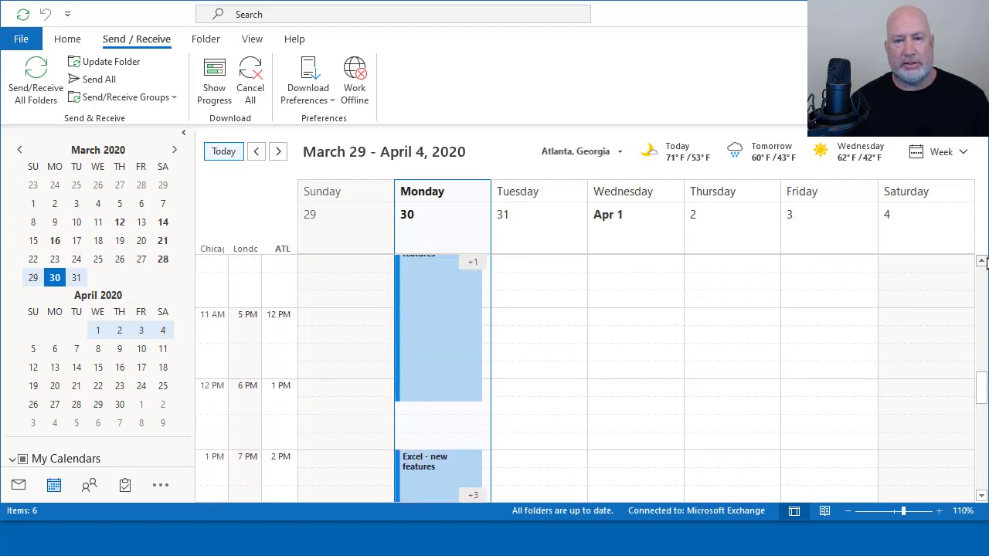
left_click(981, 261)
left_click(981, 262)
left_click(981, 262)
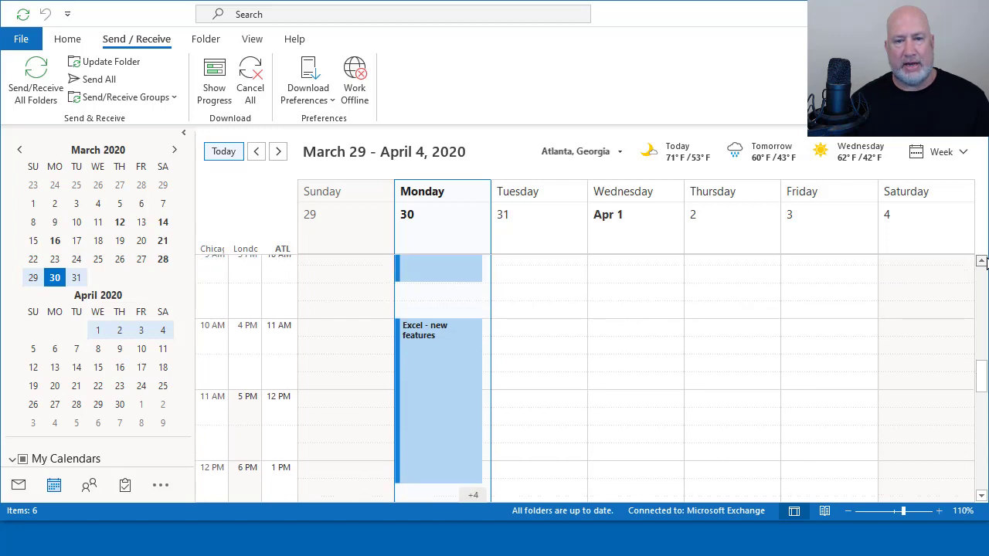
left_click(981, 262)
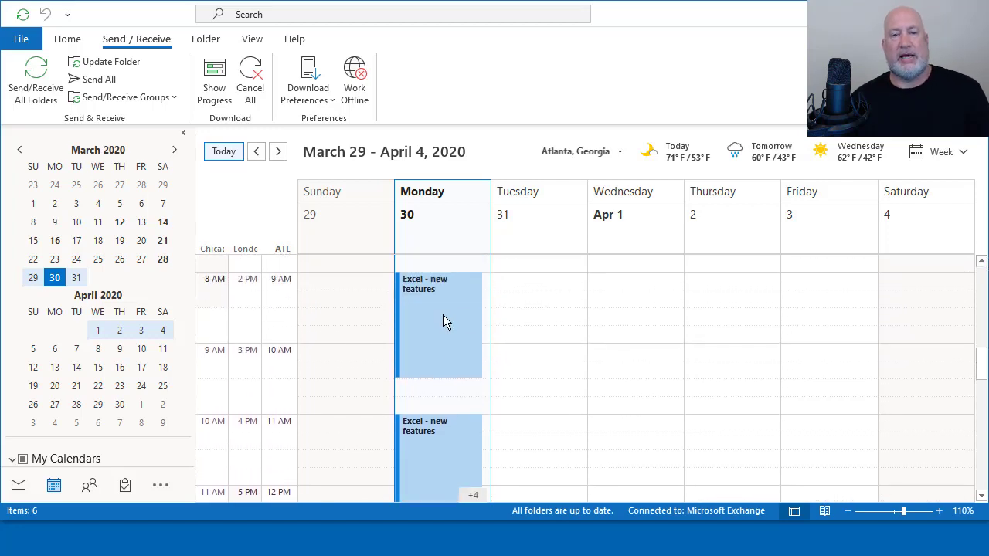
mouse_move(443, 315)
scroll(678, 347, "up", 3)
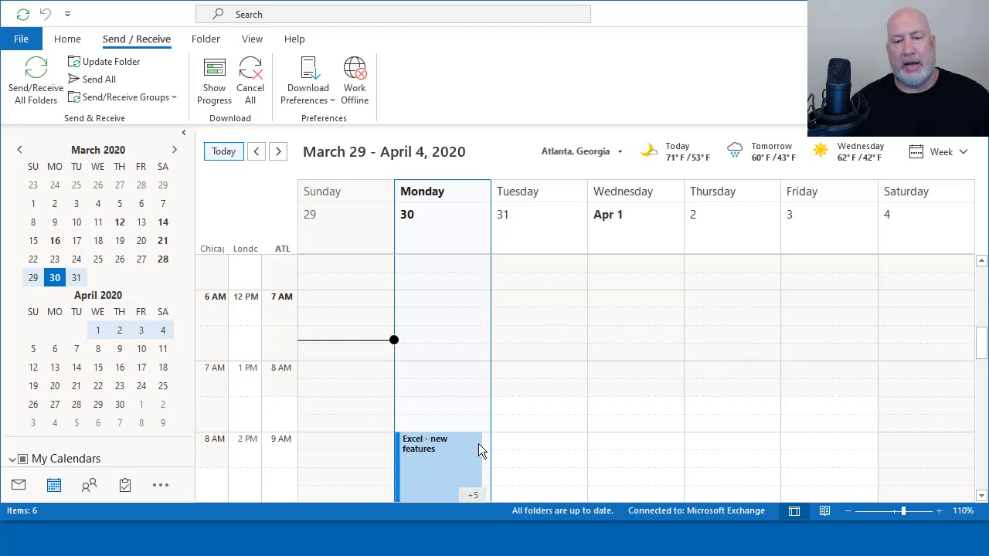
scroll(525, 417, "down", 3)
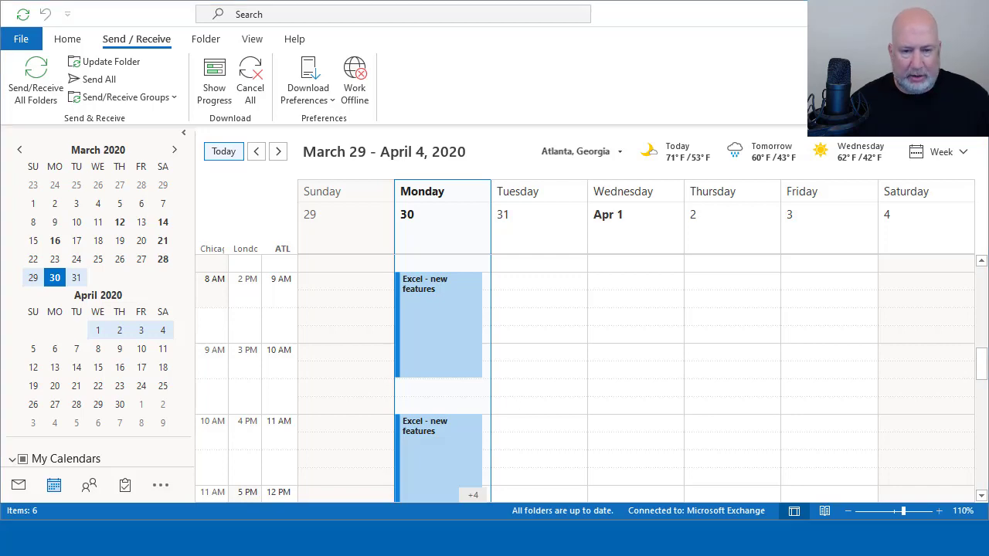
- In maximized OneNote, tick the working-hours shading, bold header, Badges and Today checklist items
key("alt+Tab")
double_click(387, 29)
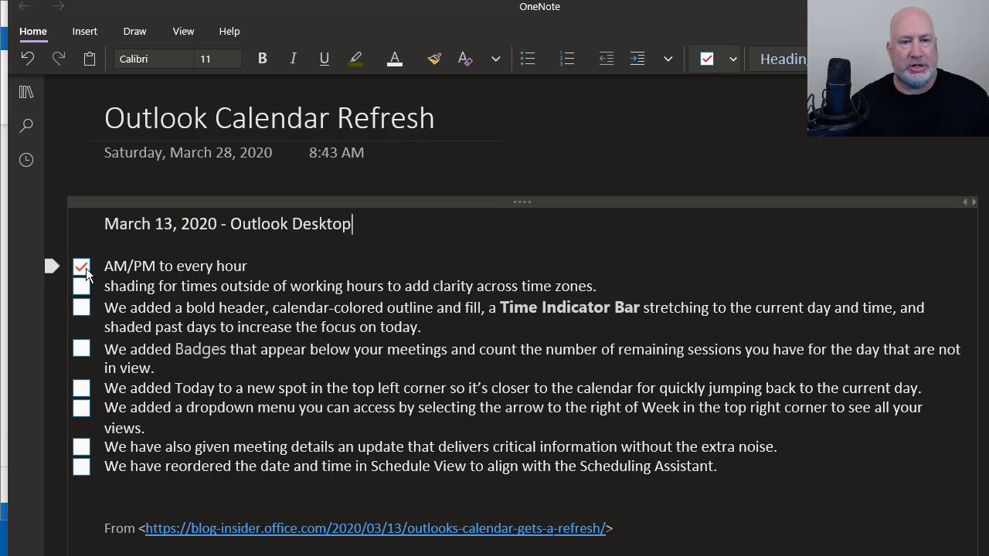
left_click(81, 286)
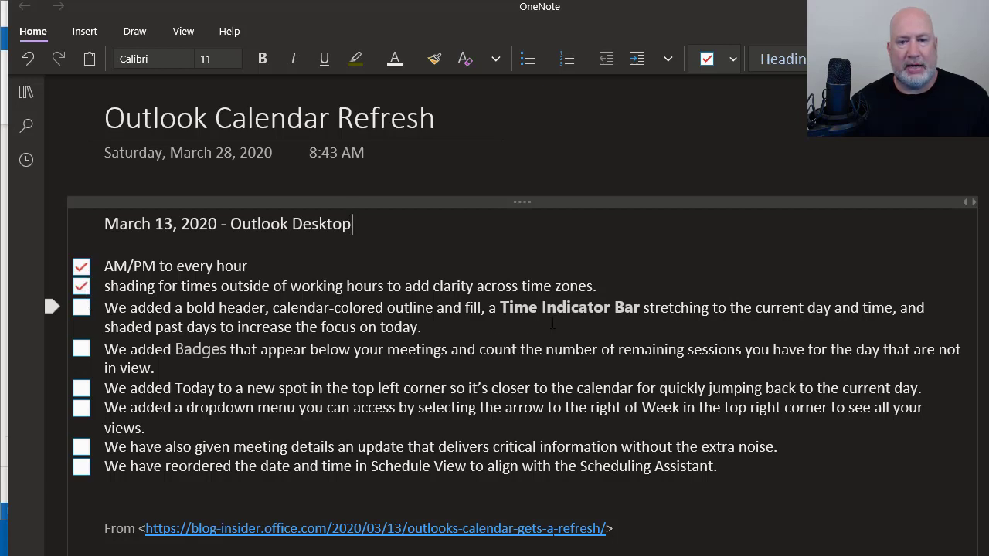
left_click(81, 308)
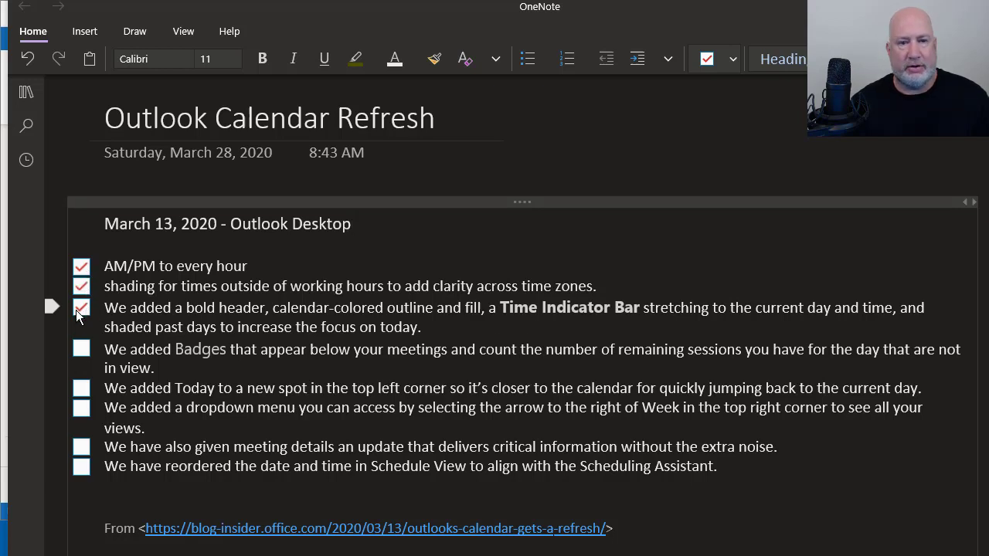
left_click(82, 349)
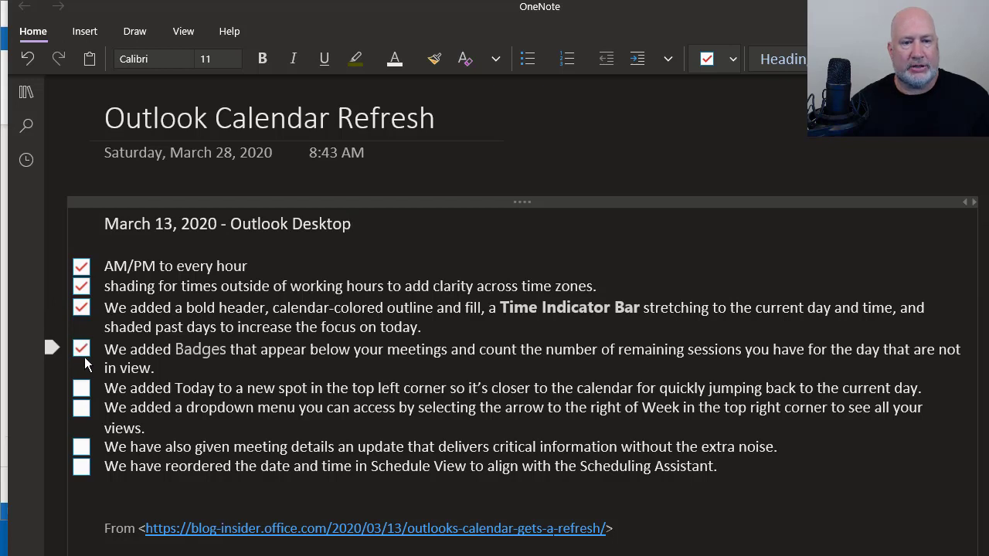
left_click(81, 388)
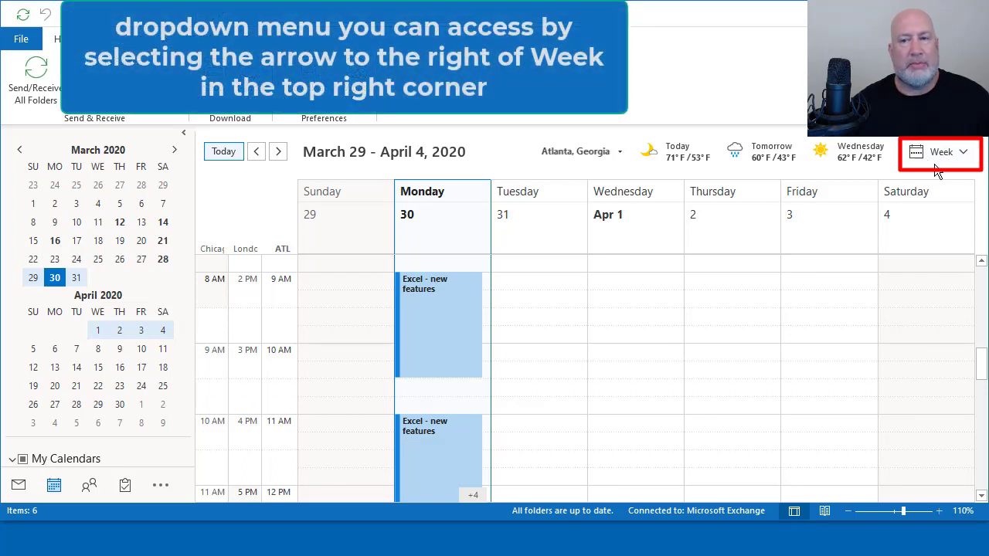
left_click(929, 153)
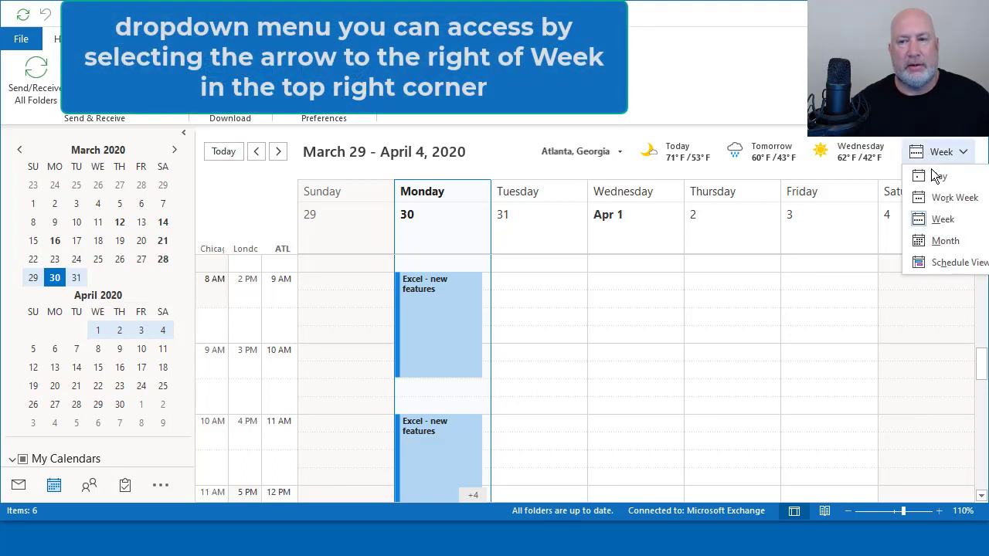
left_click(932, 199)
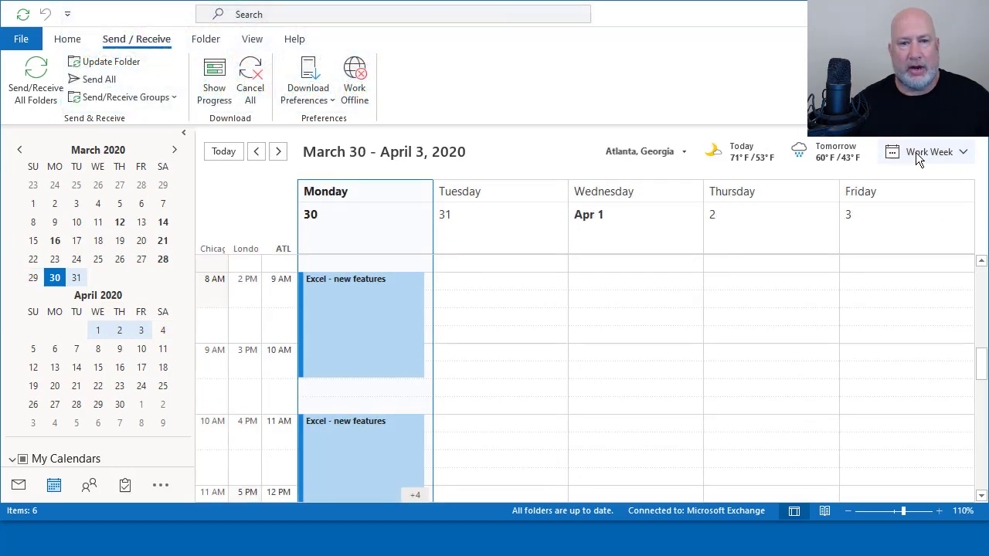
left_click(915, 152)
left_click(921, 240)
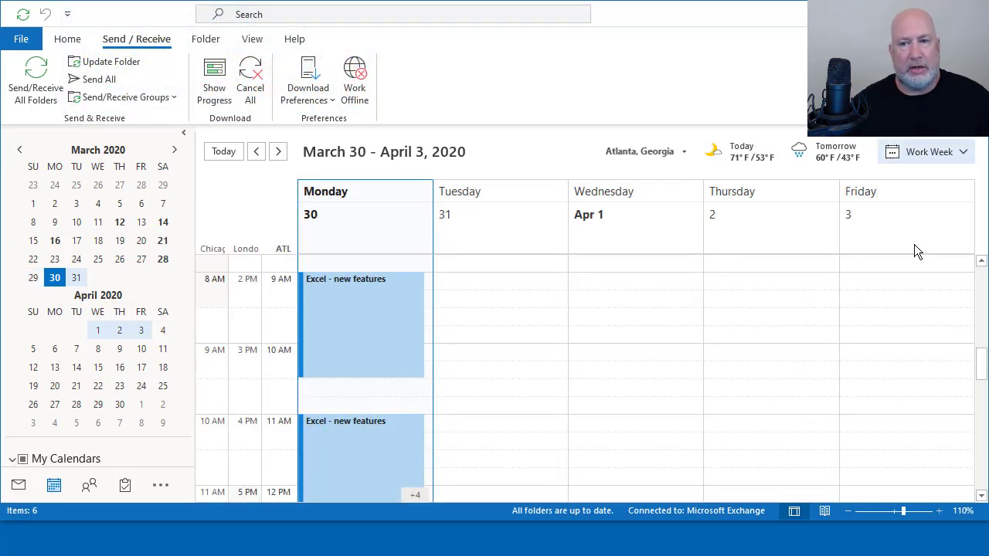
left_click(924, 155)
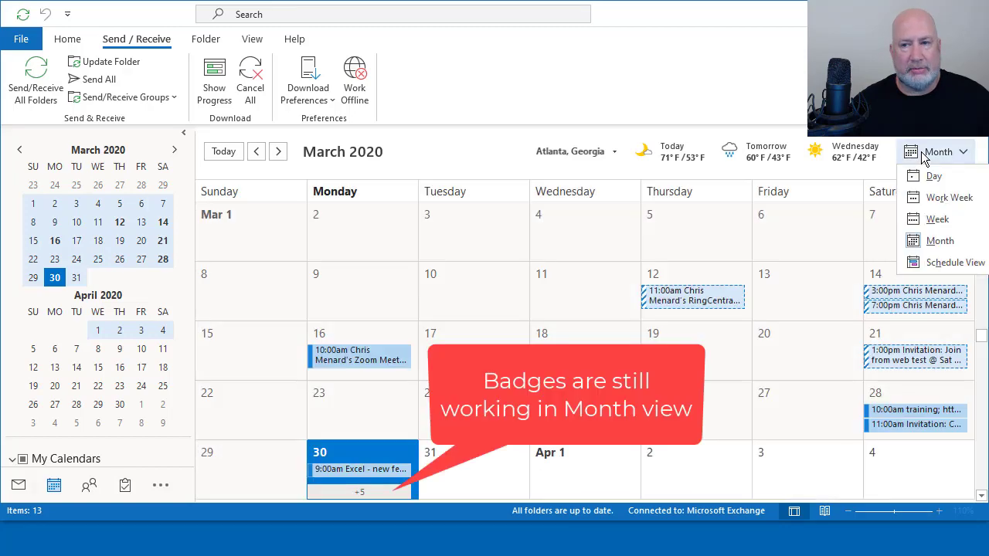
left_click(934, 219)
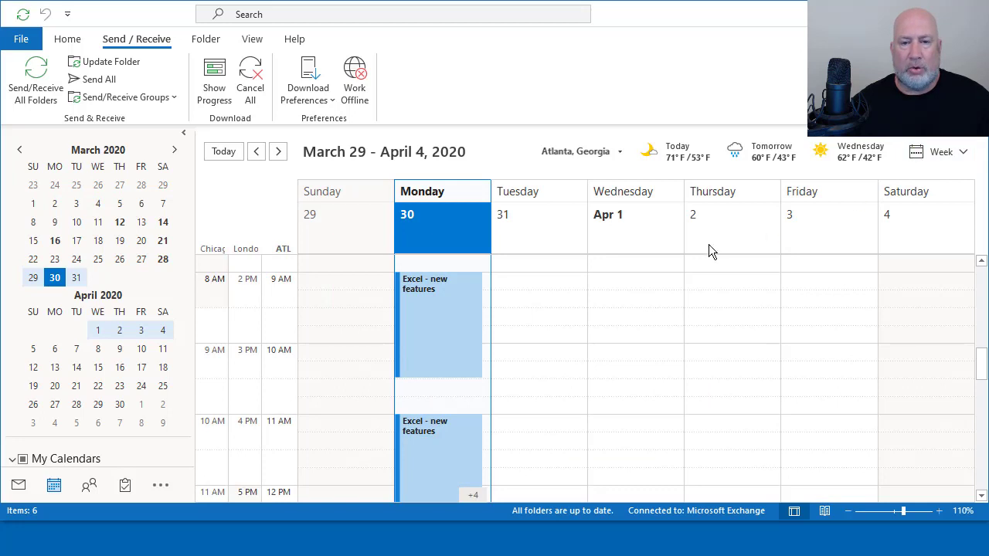
- Scroll to Monday's 5:30 PM Word Overview meeting and check its peek card showing a 15-minute reminder
scroll(544, 341, "down", 10)
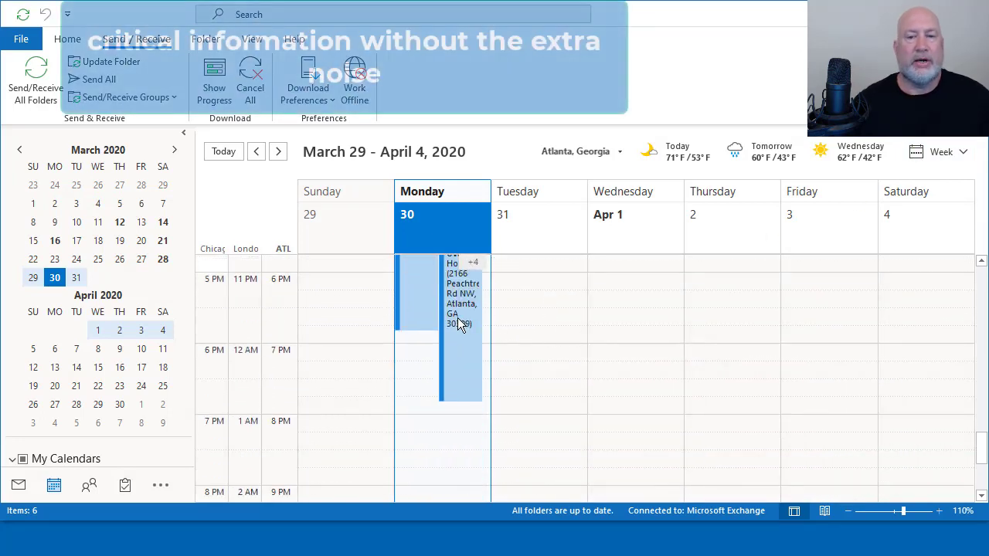
mouse_move(458, 319)
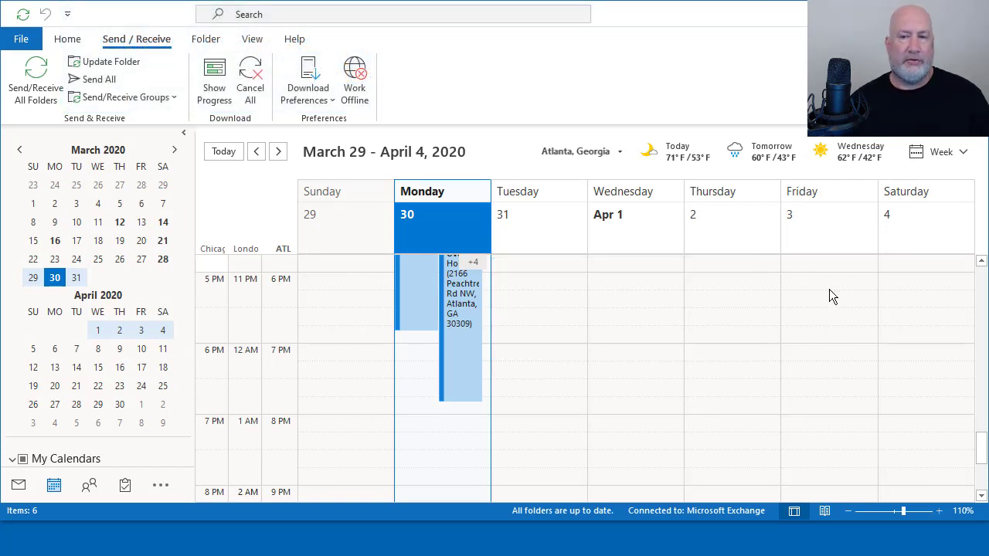
scroll(831, 296, "up", 2)
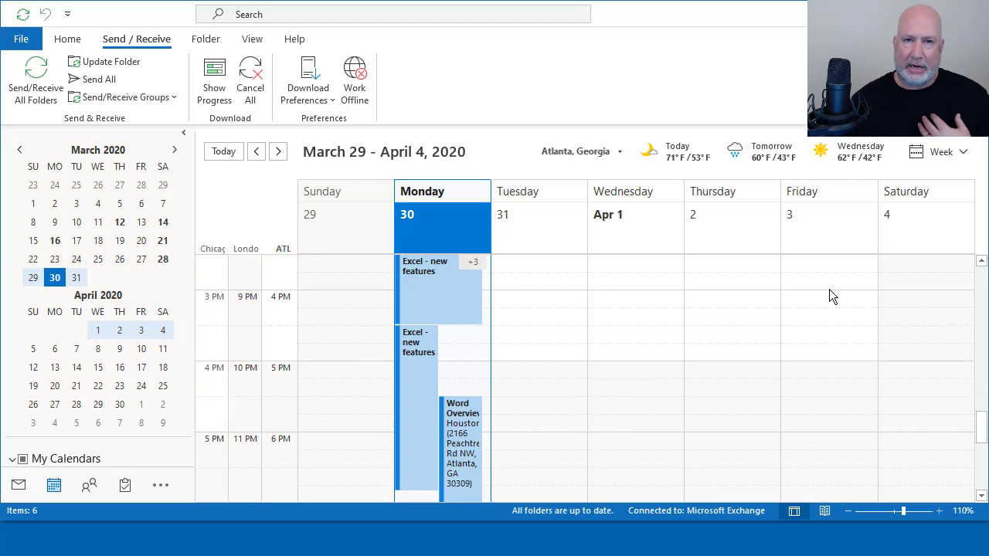
- Switch to Schedule View and move along March 30's Chicago, London and ATL timeline
left_click(932, 152)
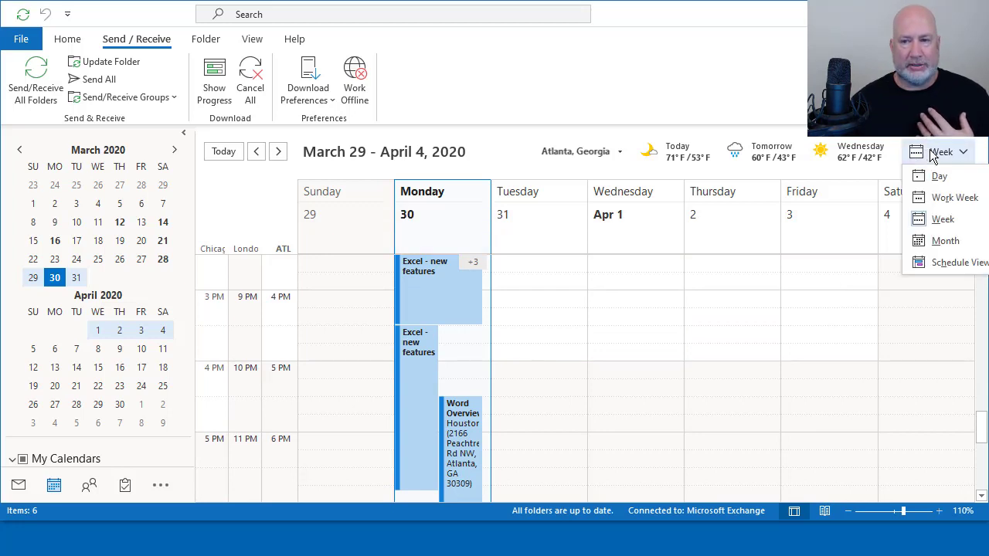
left_click(940, 265)
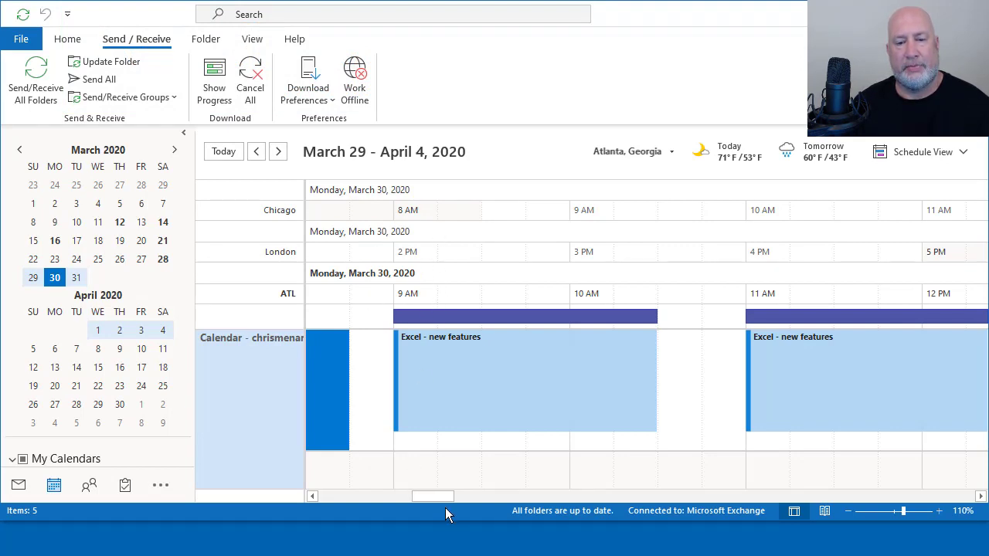
mouse_move(445, 496)
left_mouse_down()
mouse_move(528, 501)
mouse_move(440, 500)
left_mouse_up()
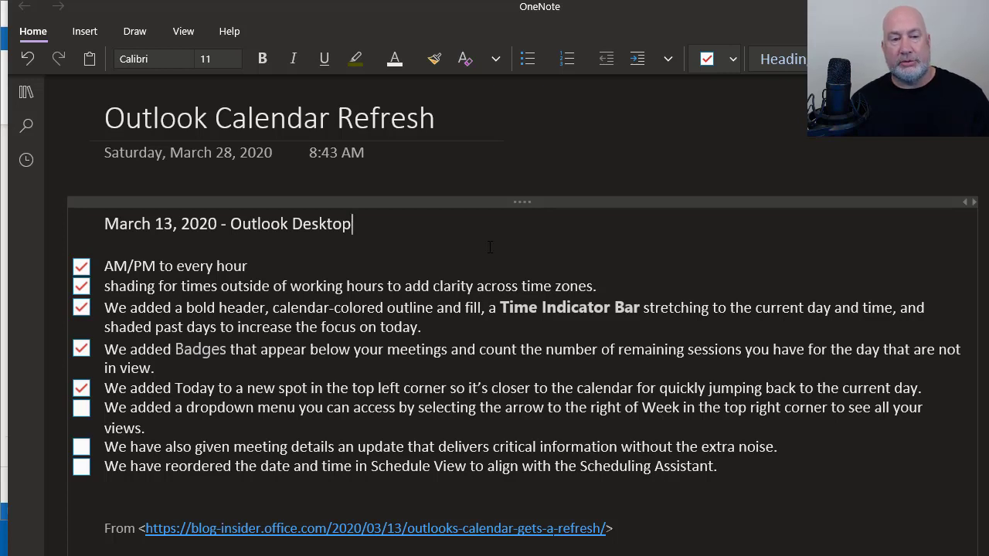
- Tick the dropdown menu, meeting details and Schedule View reordering items, completing all eight
left_click(81, 410)
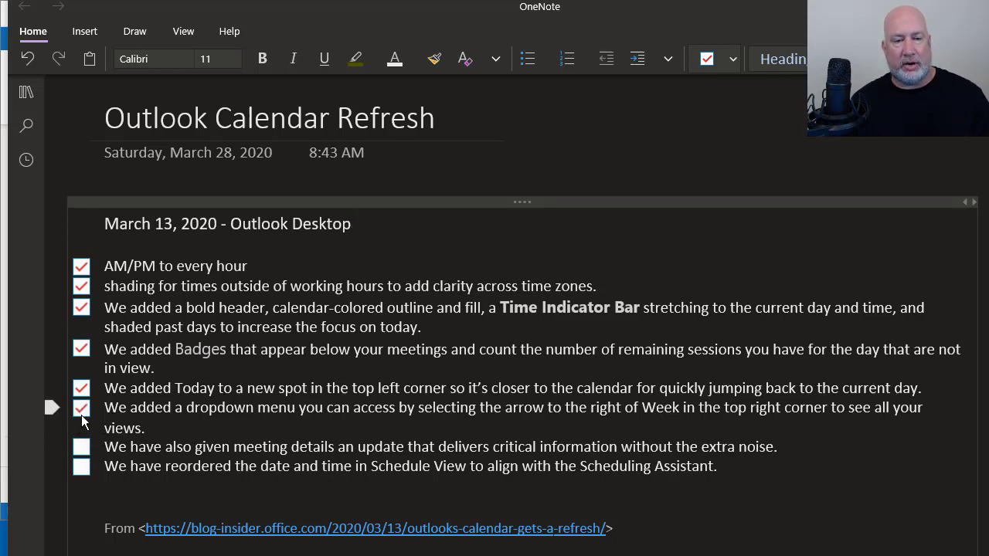
left_click(81, 447)
left_click(81, 467)
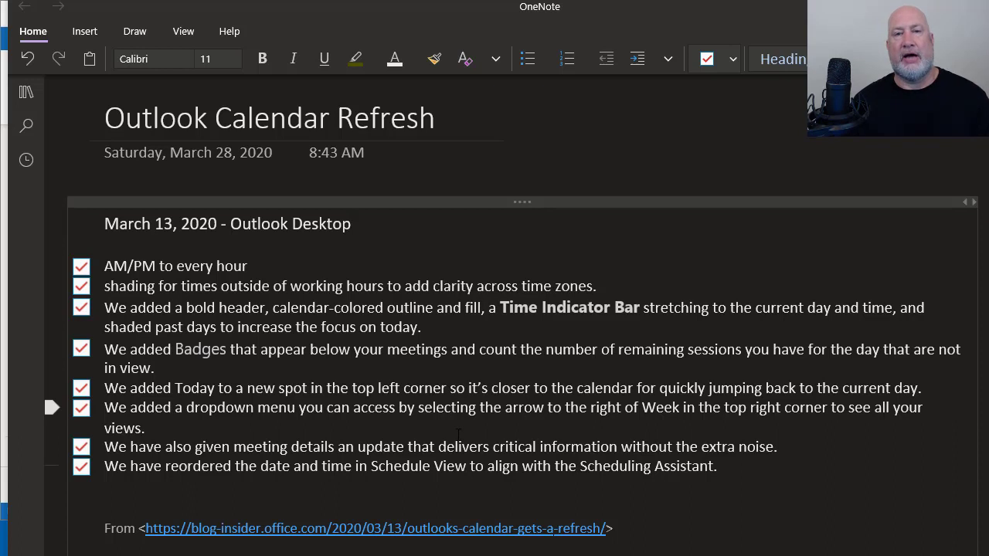